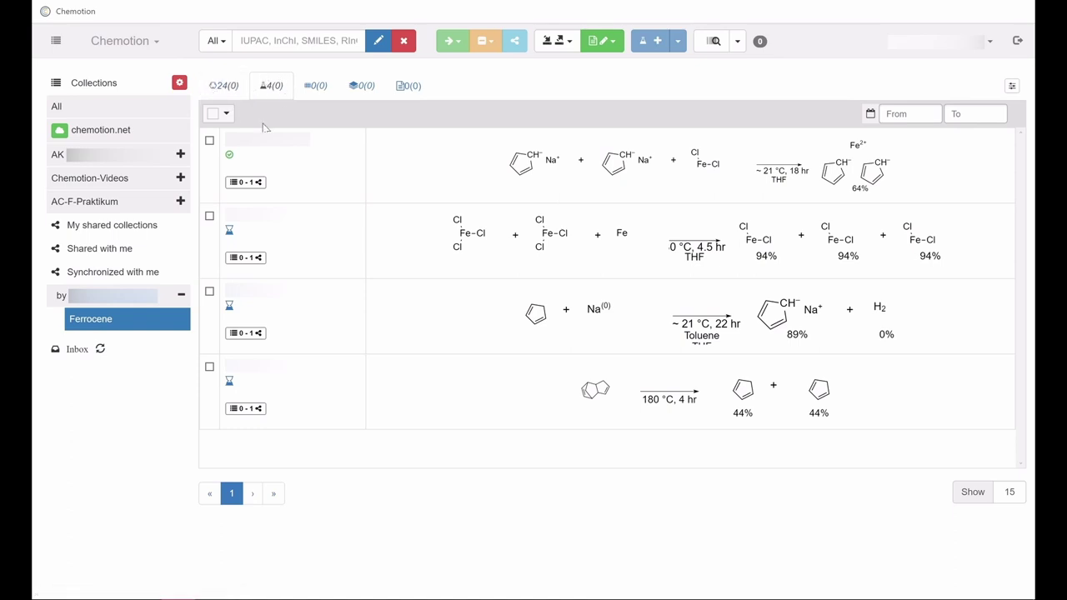
# Tick all four ferrocene reactions and launch the Report generator from the green dropdown
pyautogui.click(209, 140)
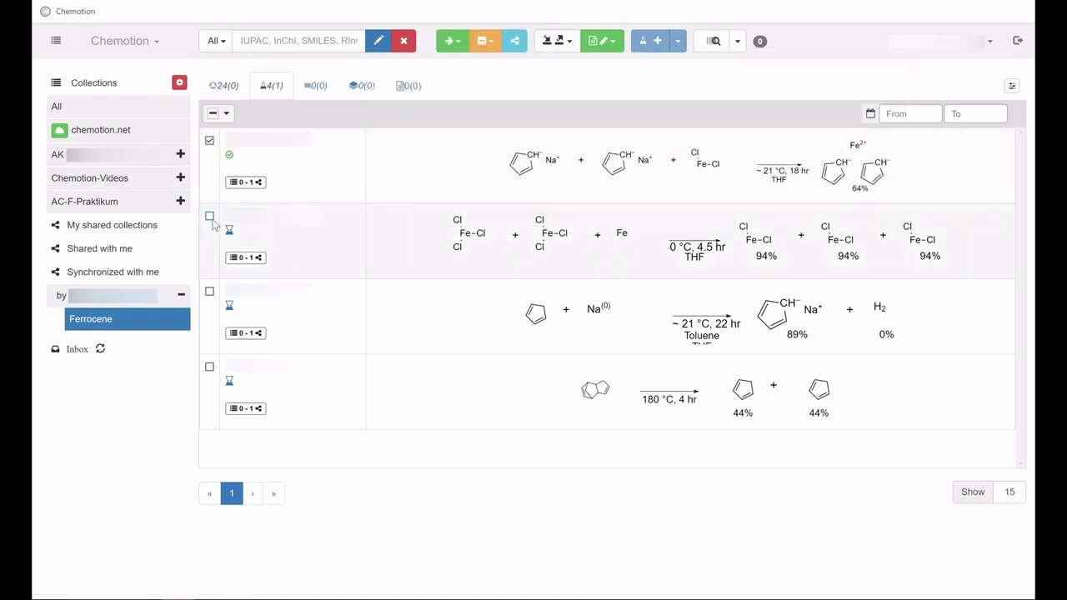
pyautogui.click(210, 216)
pyautogui.click(209, 291)
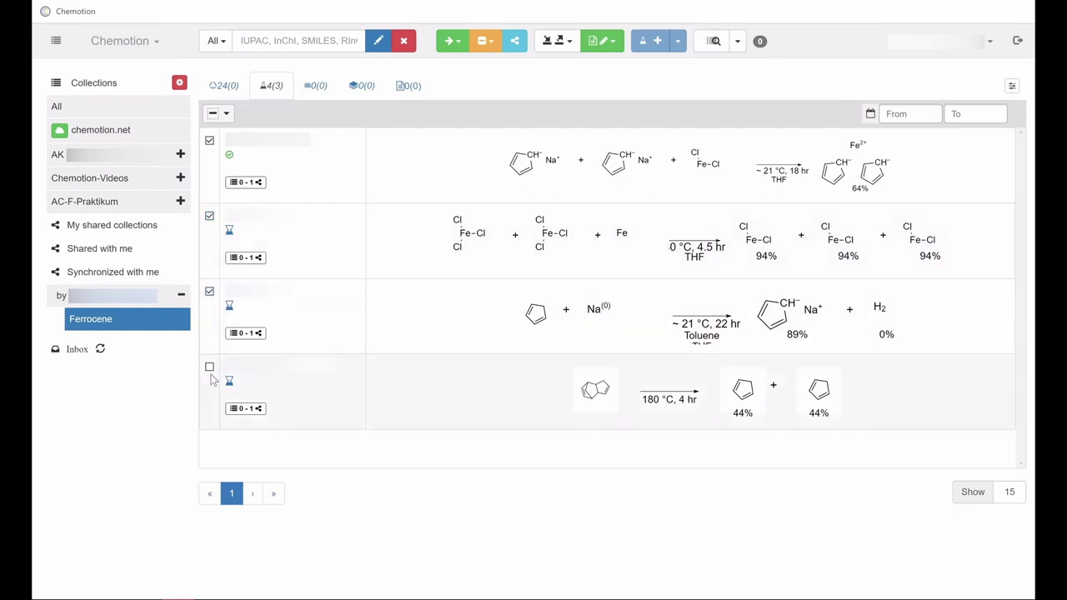
pyautogui.click(209, 367)
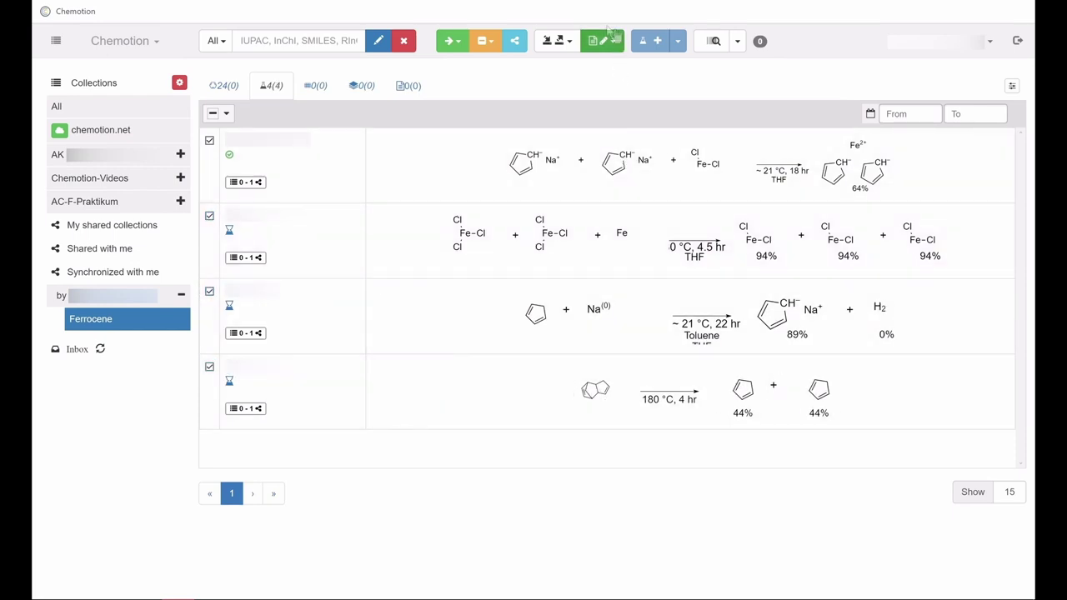
pyautogui.click(617, 46)
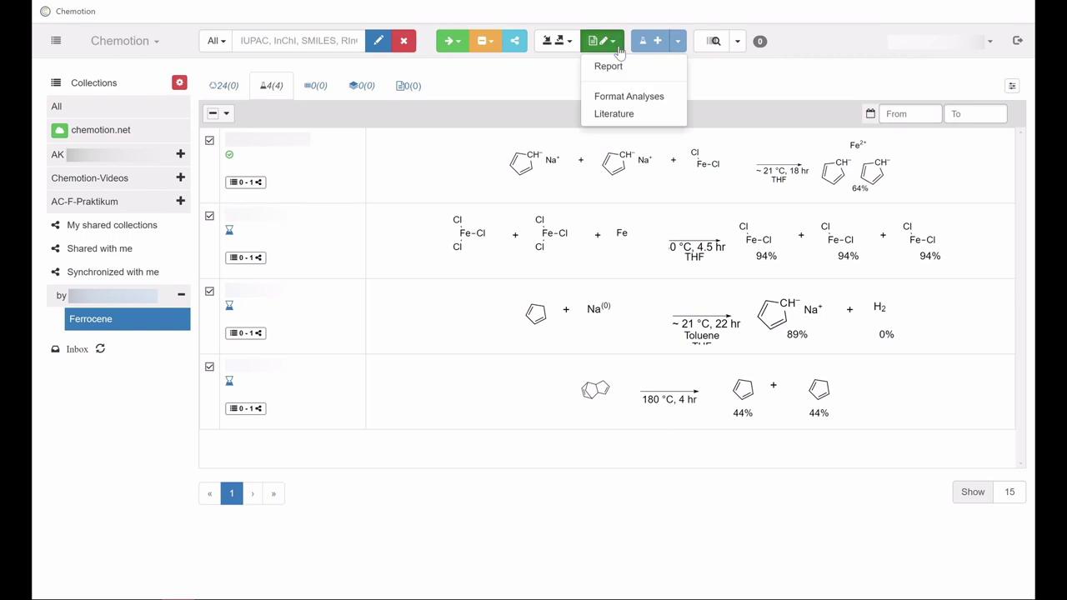
pyautogui.click(620, 68)
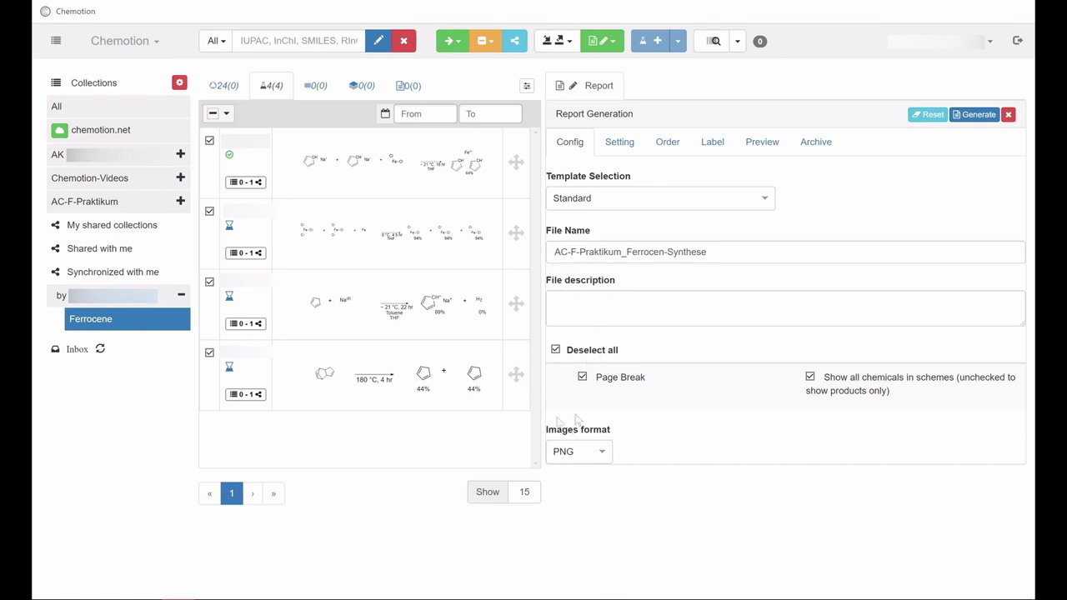
pyautogui.click(600, 452)
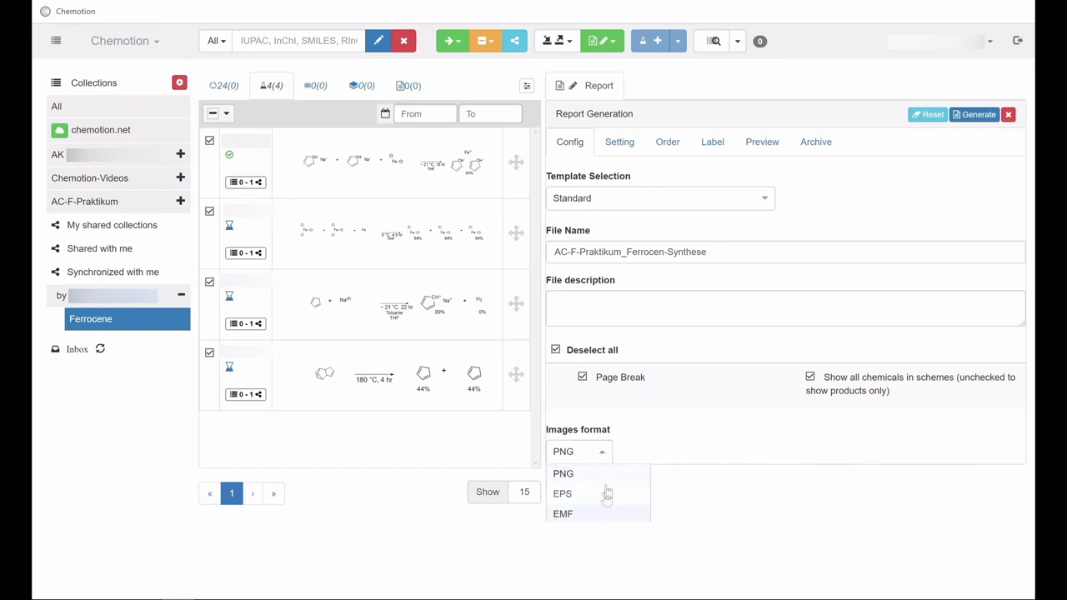
pyautogui.click(599, 451)
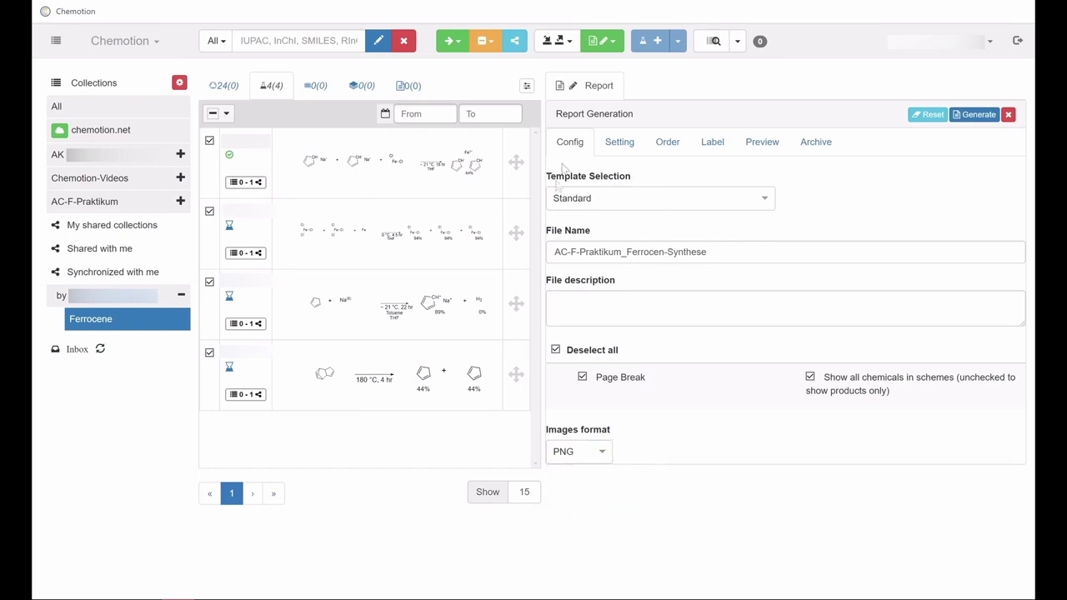
pyautogui.click(758, 200)
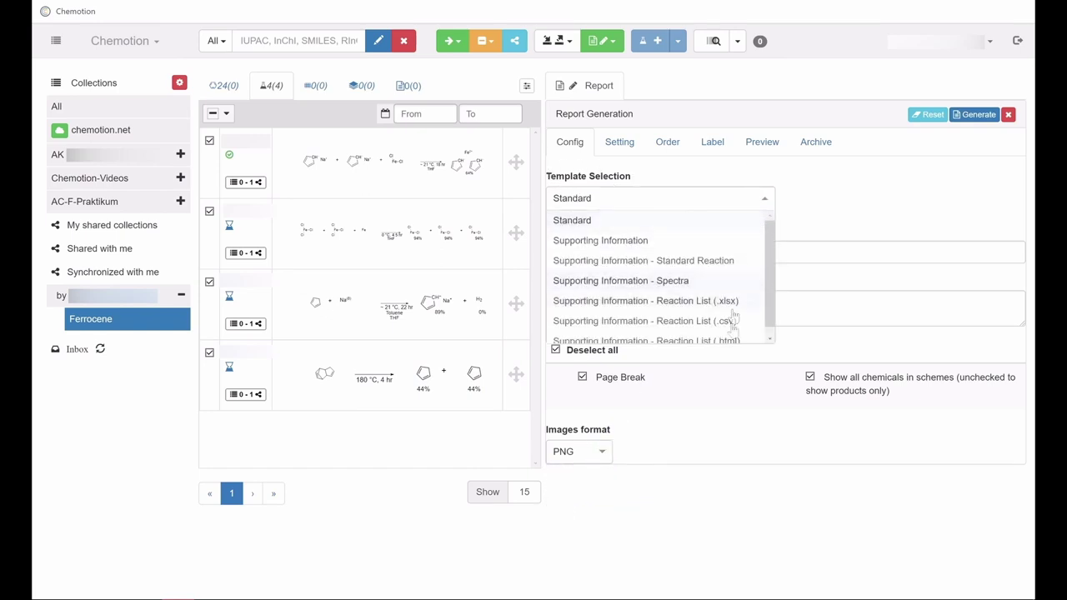
pyautogui.moveTo(766, 278); pyautogui.dragTo(761, 207)
pyautogui.click(762, 200)
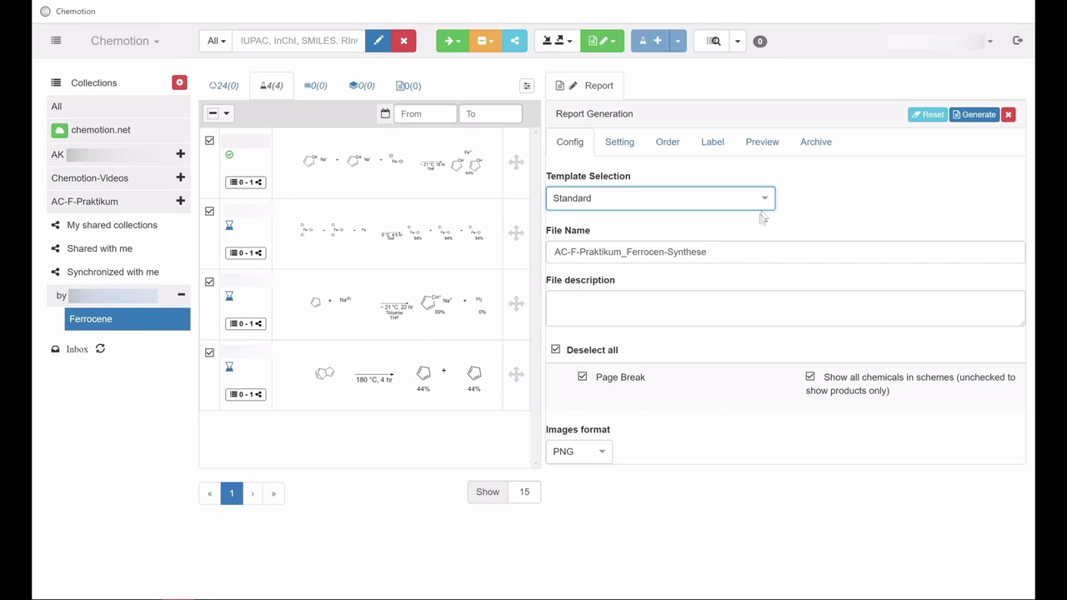
pyautogui.click(757, 200)
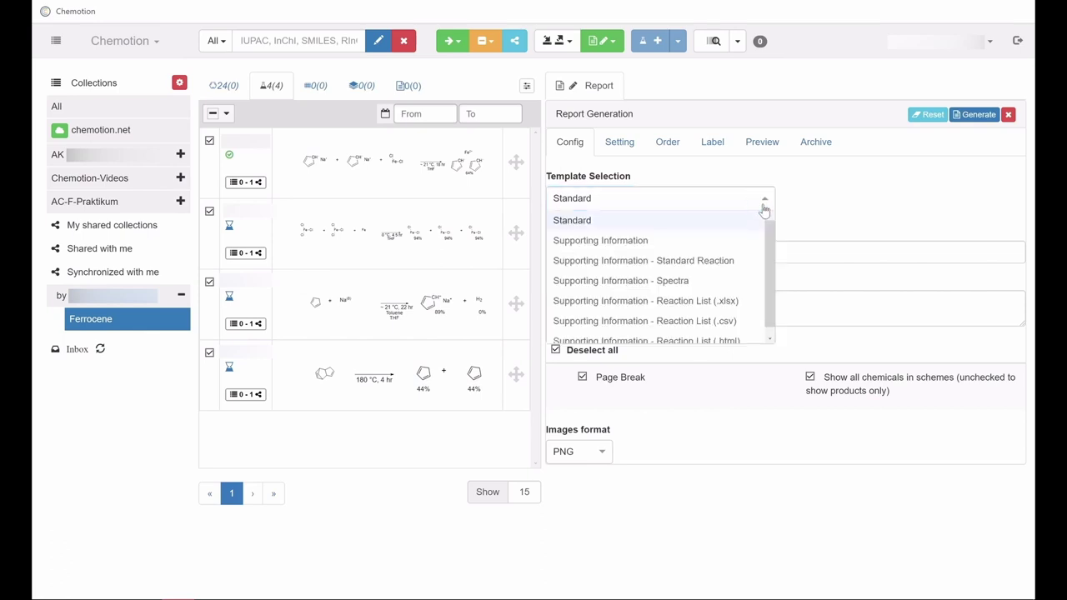
pyautogui.click(664, 241)
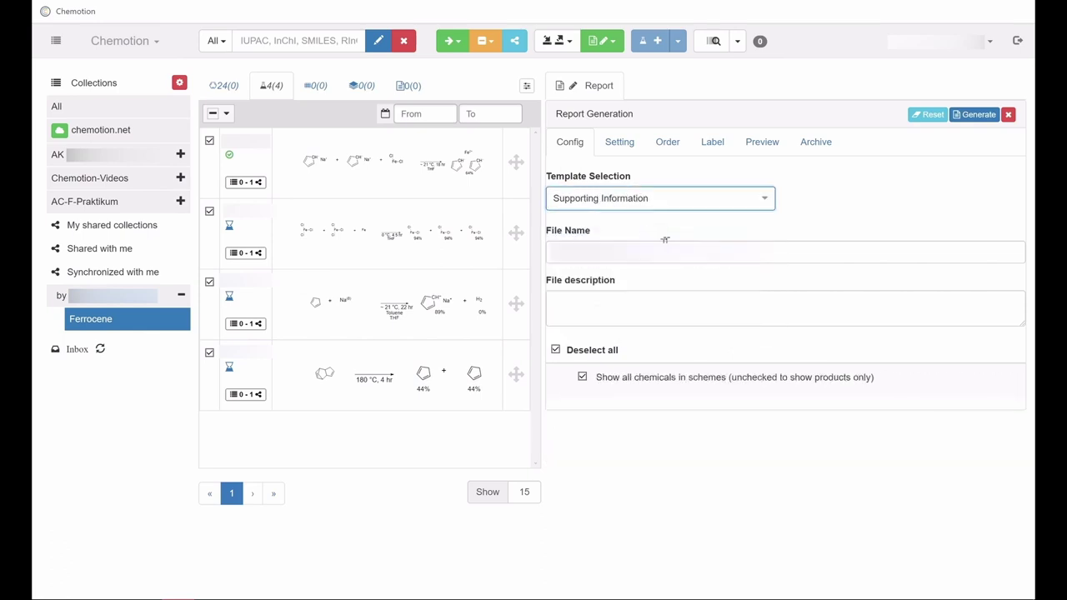
pyautogui.click(757, 205)
pyautogui.click(675, 278)
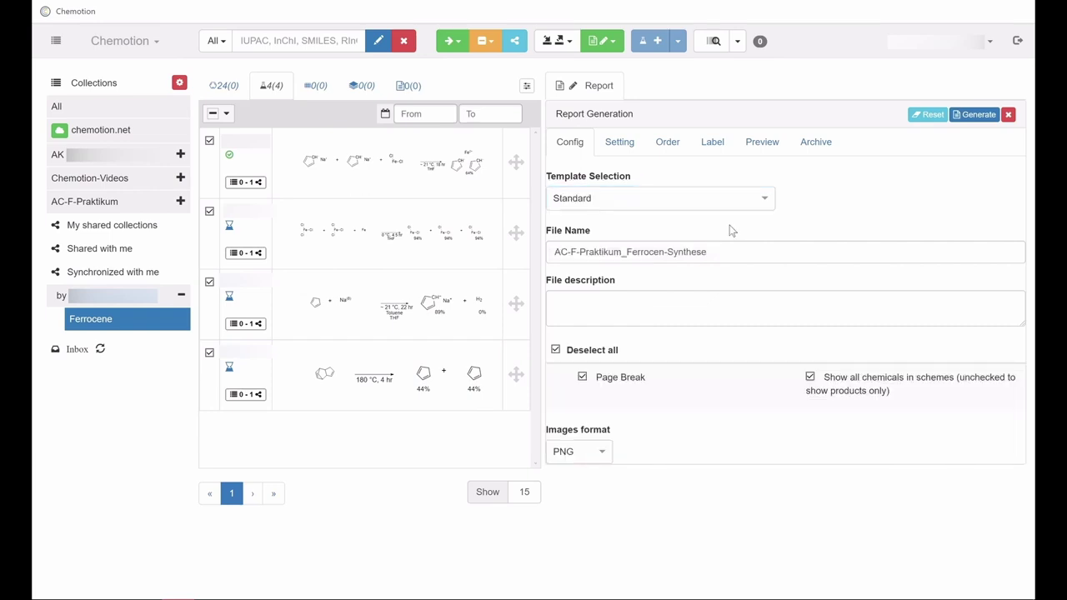
pyautogui.click(624, 144)
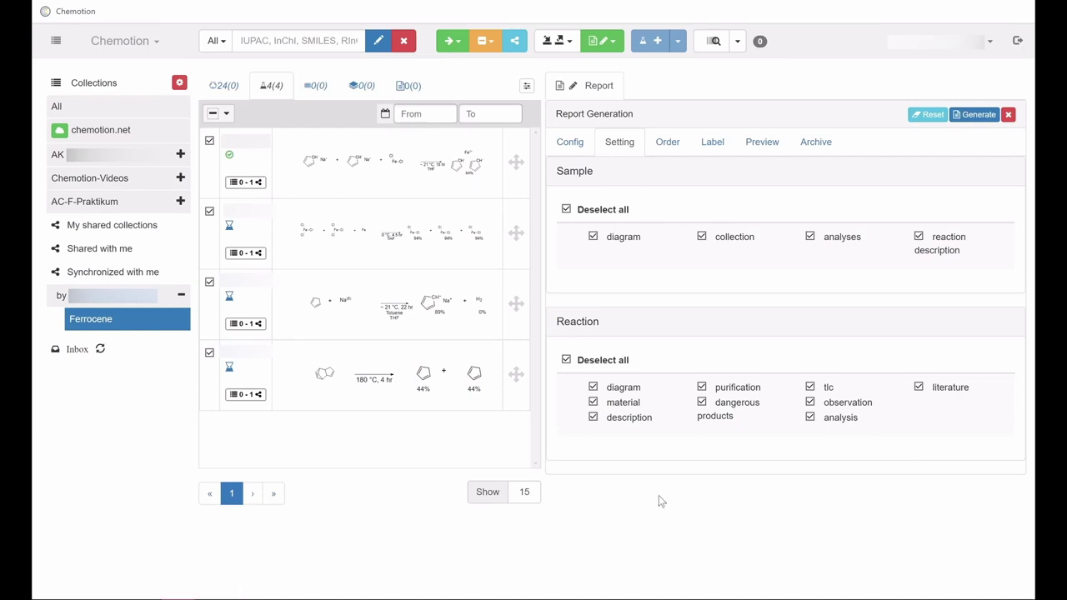
# Reorder the reactions under Order: cracking, sodium cyclopentadienide, iron(II) chloride, ferrocene formation
pyautogui.click(669, 146)
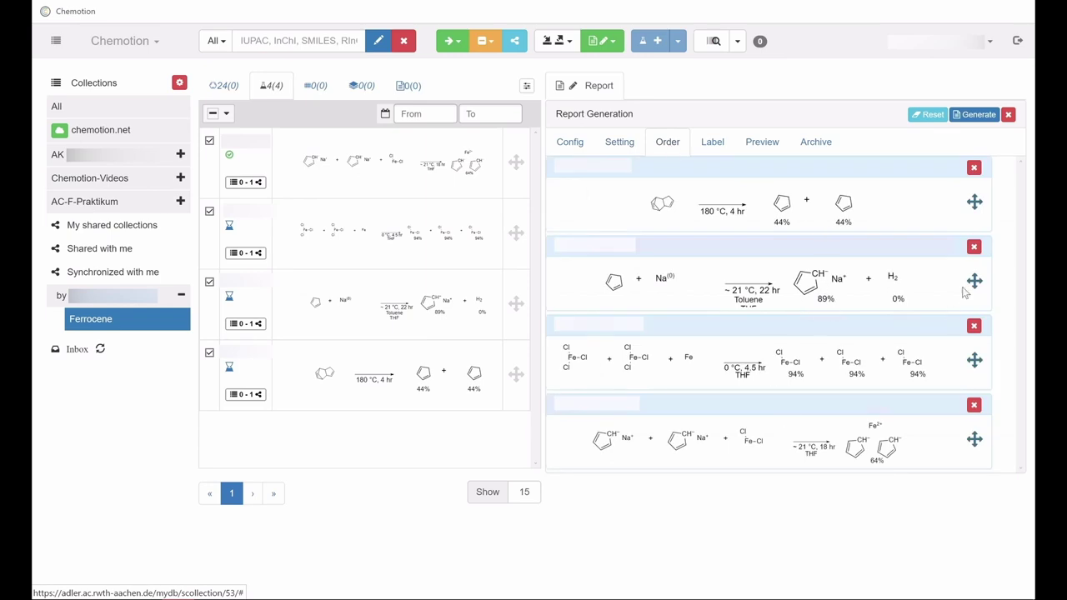
pyautogui.moveTo(975, 282)
pyautogui.mouseDown()
pyautogui.moveTo(972, 362)
pyautogui.moveTo(961, 277)
pyautogui.mouseUp()
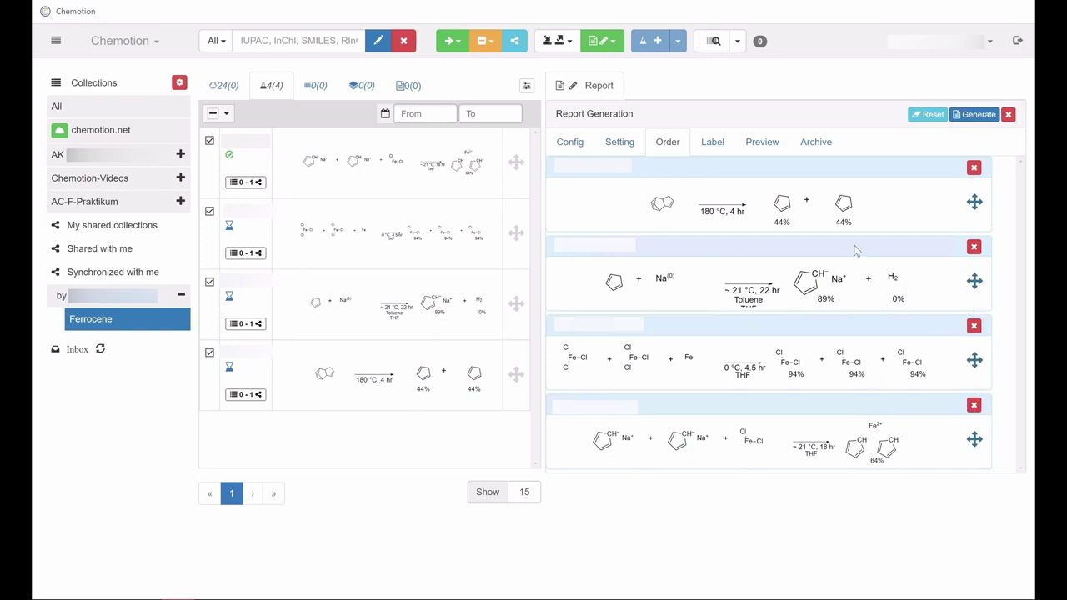
# Switch the report to the Supporting Information template, check its label options, and preview it
pyautogui.click(712, 144)
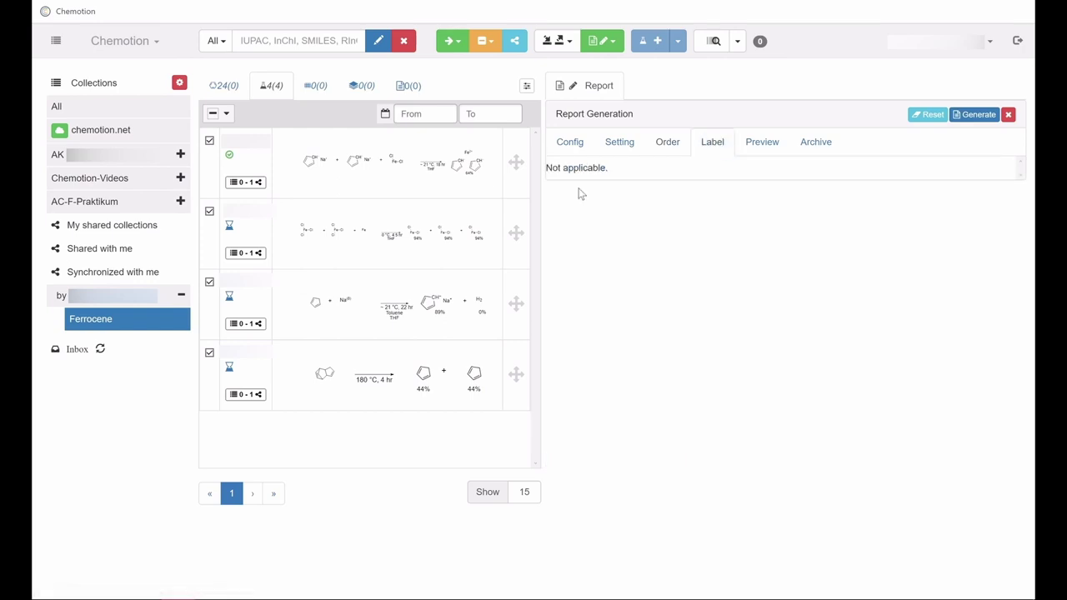
pyautogui.click(568, 147)
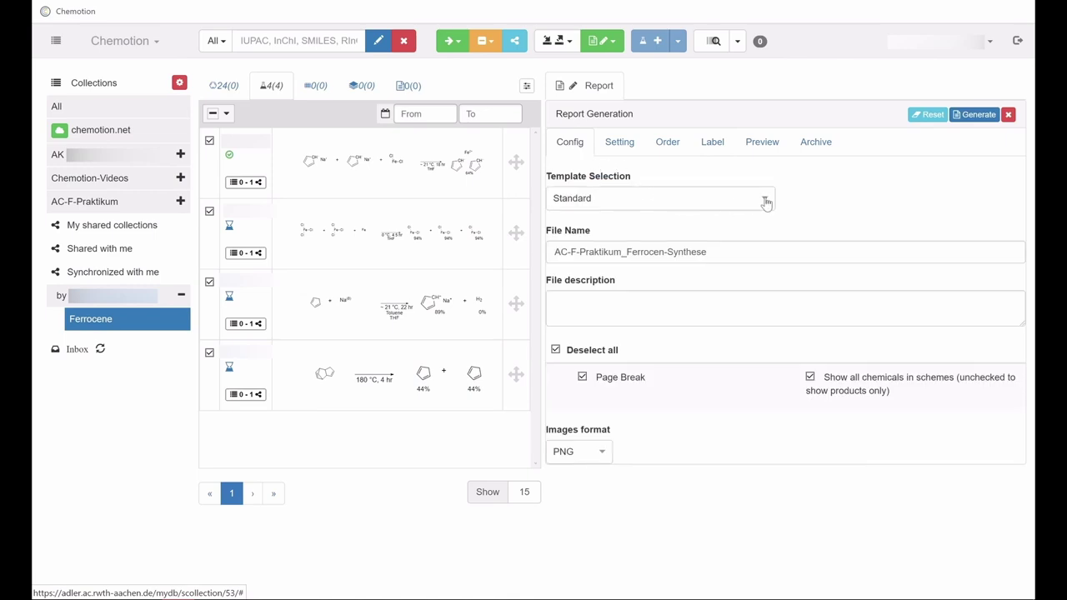
pyautogui.click(764, 202)
pyautogui.click(640, 239)
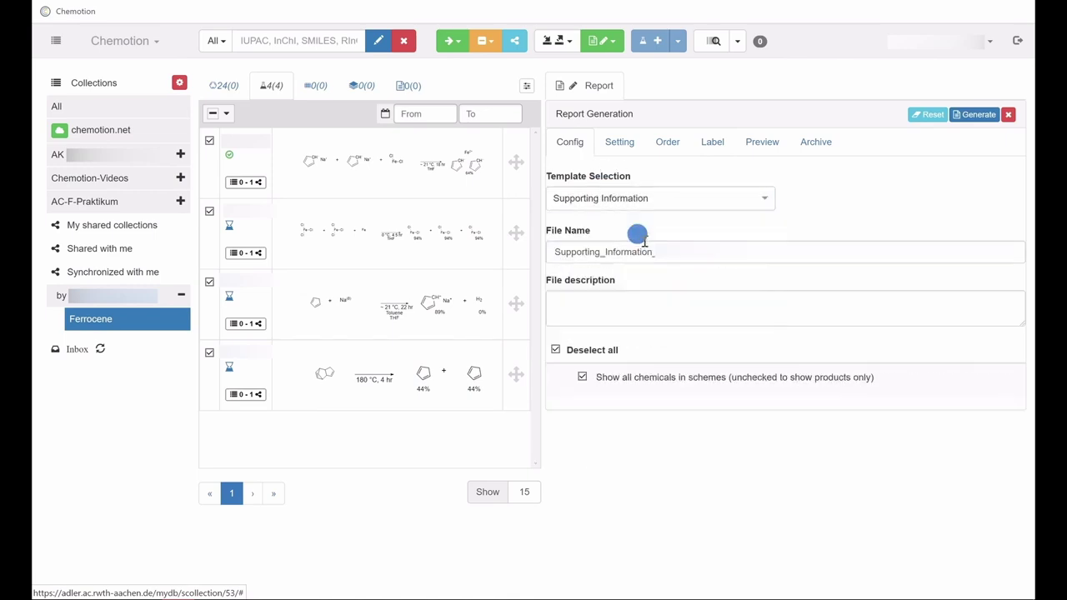
pyautogui.click(714, 144)
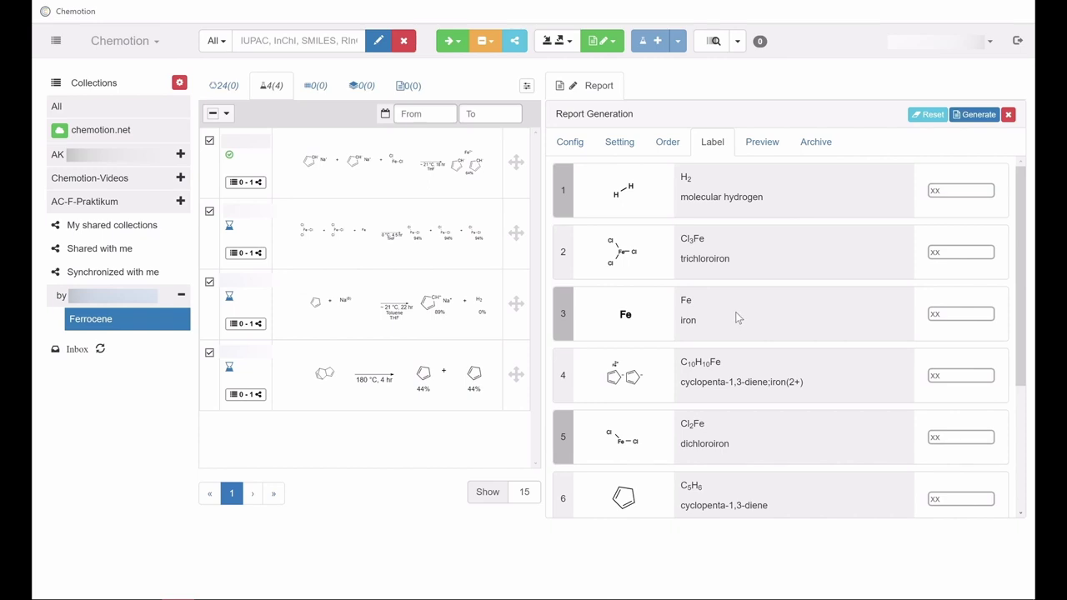
pyautogui.click(765, 144)
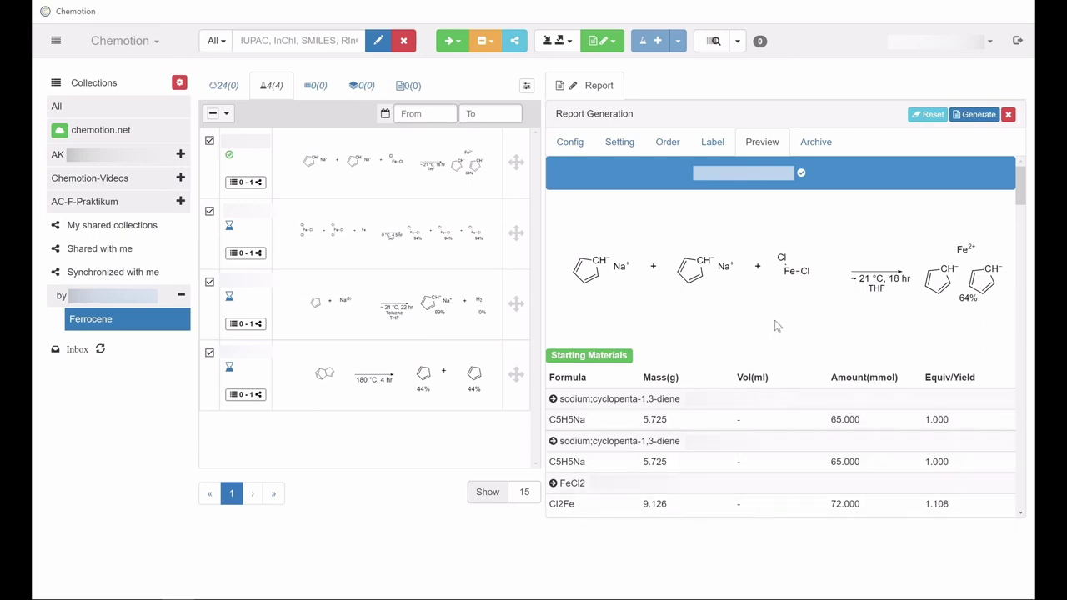
# View the report archive listing AC-F-Praktikum_Ferrocen-Synthese
pyautogui.click(816, 145)
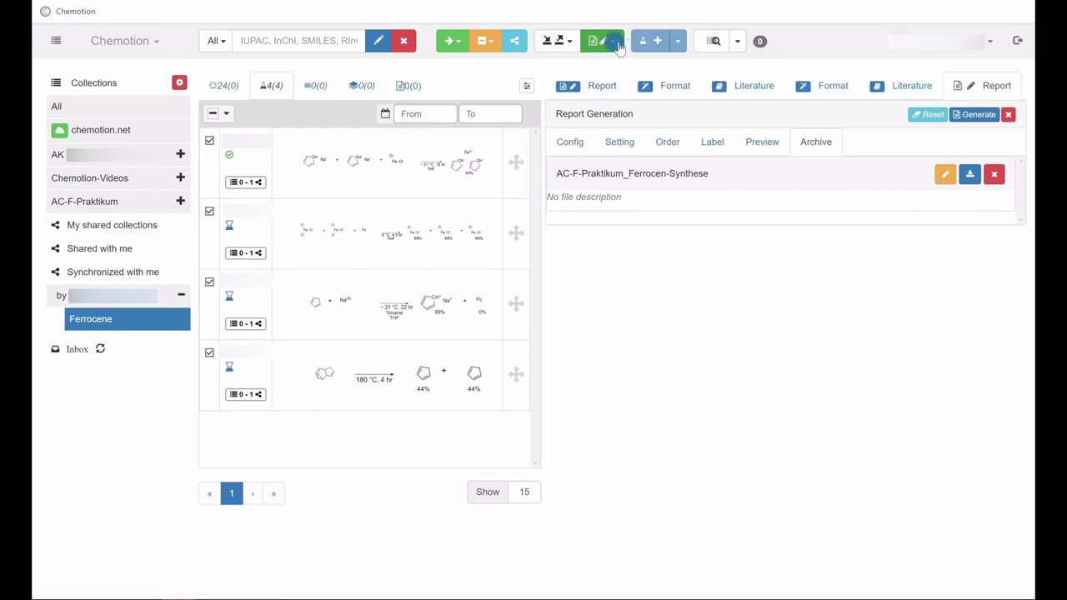
pyautogui.click(614, 41)
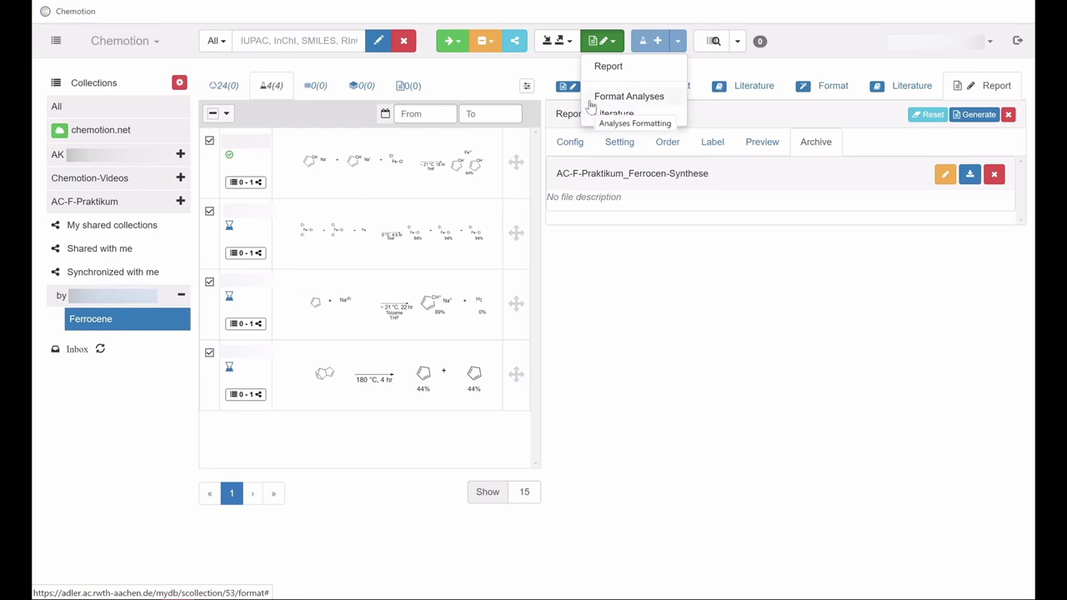
# Open the Format Analyses panel, then the Literature management for the Ferrocene collection
pyautogui.click(617, 98)
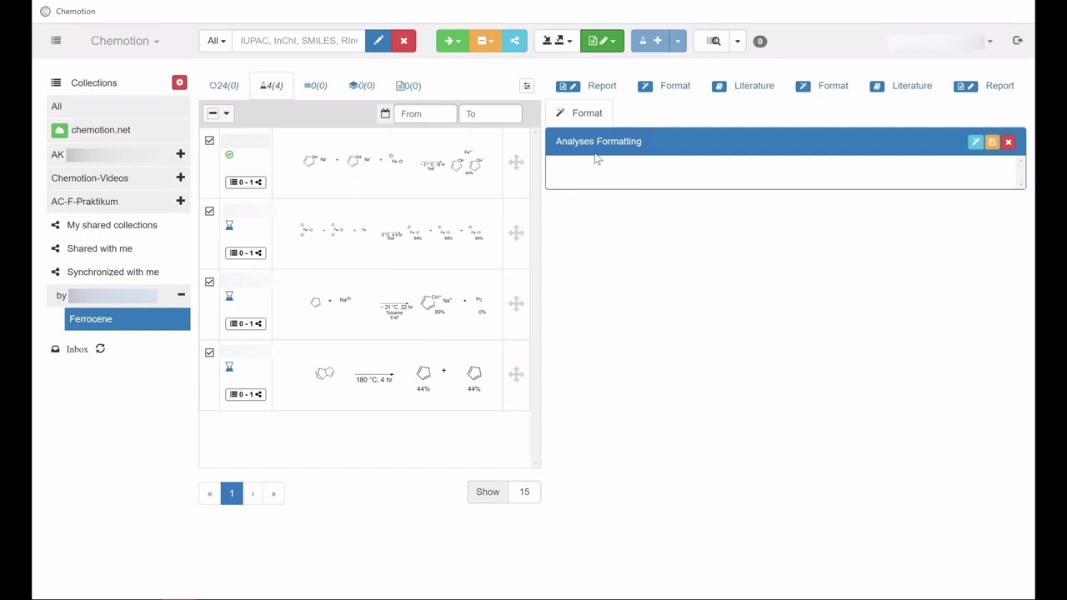
pyautogui.click(612, 43)
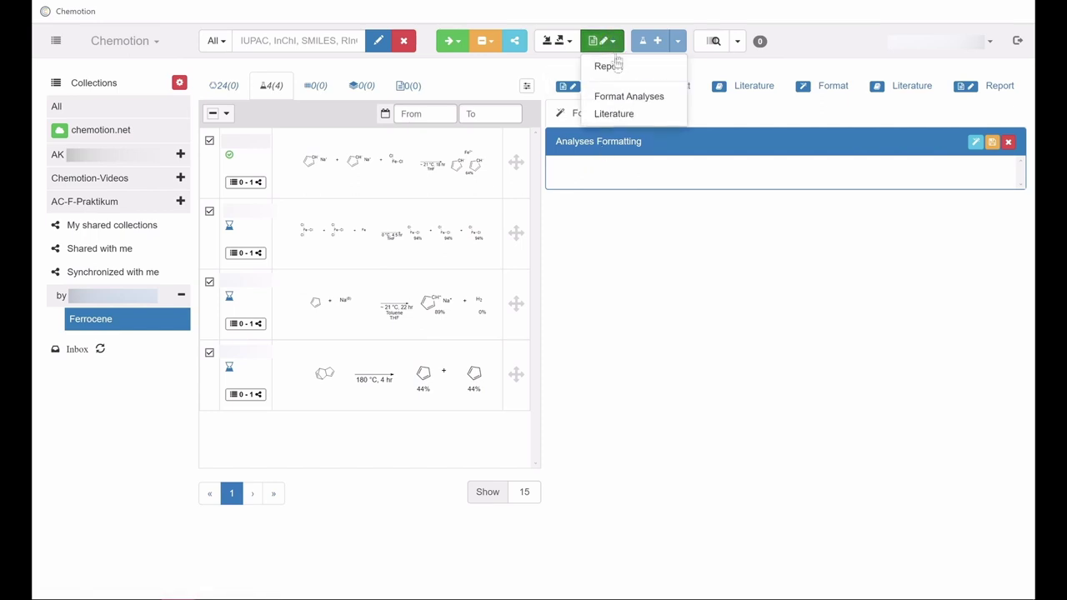
pyautogui.click(614, 114)
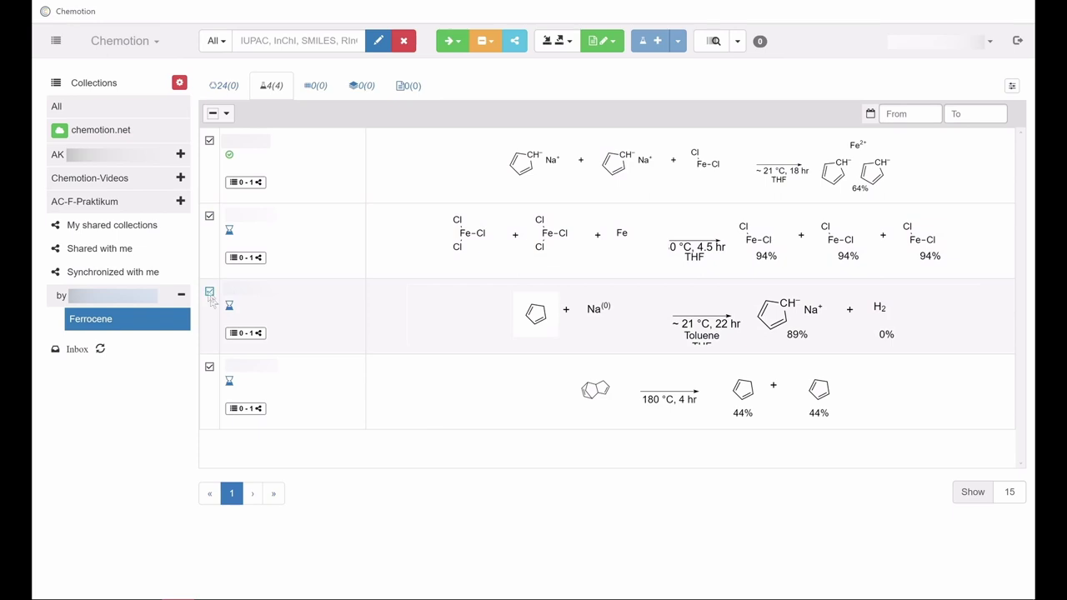
# Start a new report of the four reactions, review their order, and preview the ferrocene scheme
pyautogui.moveTo(210, 371)
pyautogui.mouseDown()
pyautogui.moveTo(352, 358)
pyautogui.moveTo(367, 333)
pyautogui.mouseUp()
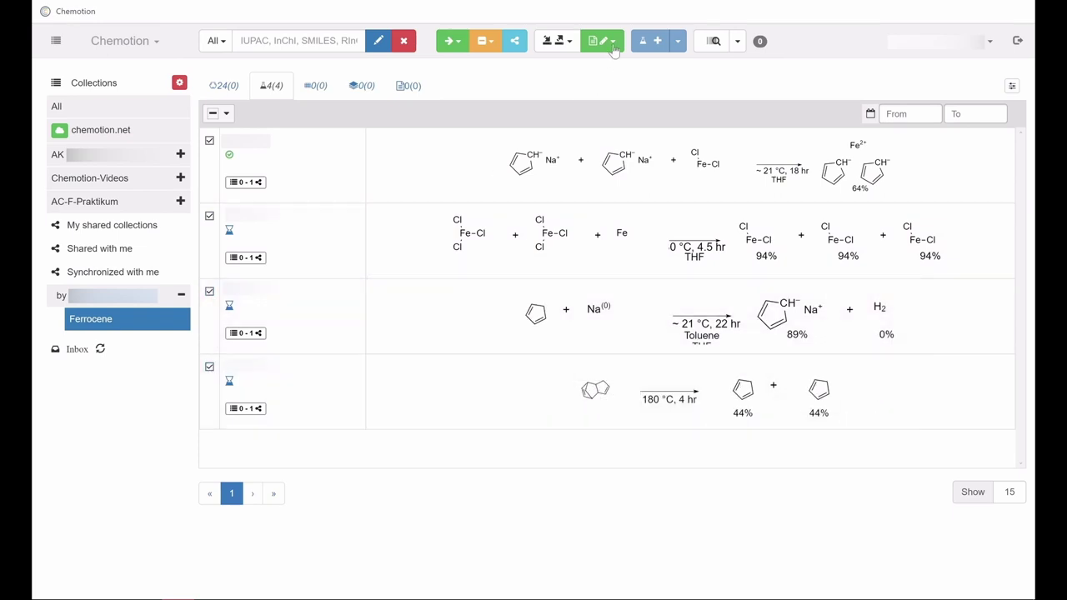
pyautogui.click(614, 48)
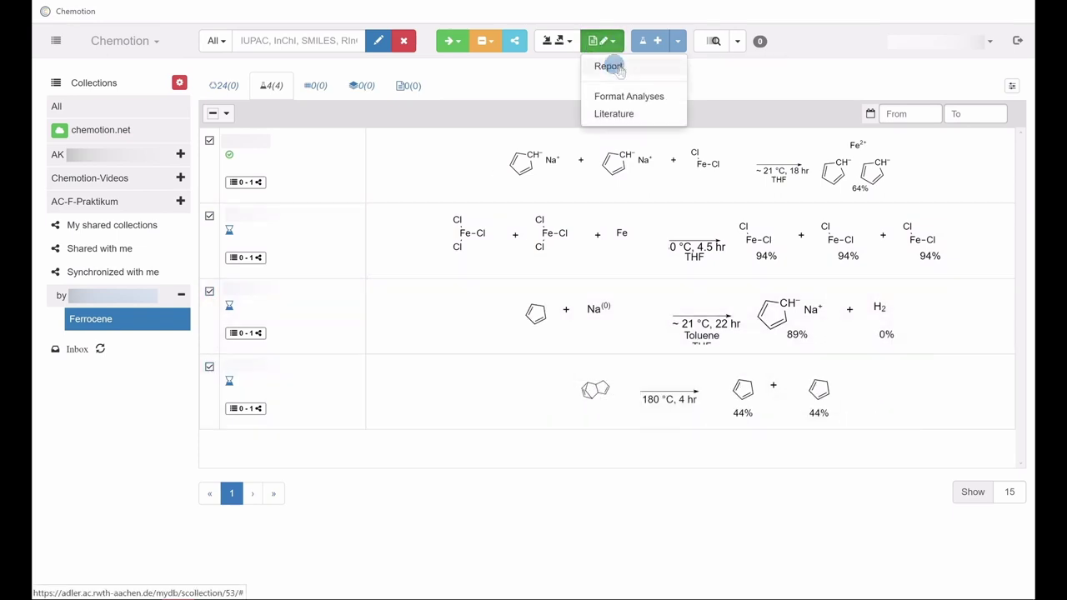
pyautogui.click(609, 66)
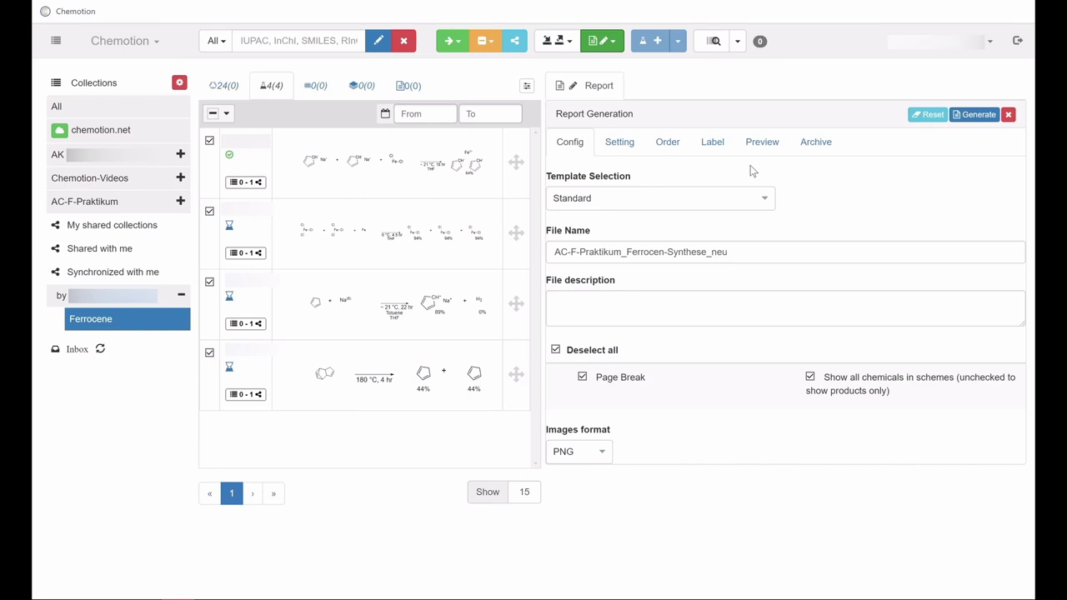
pyautogui.click(671, 144)
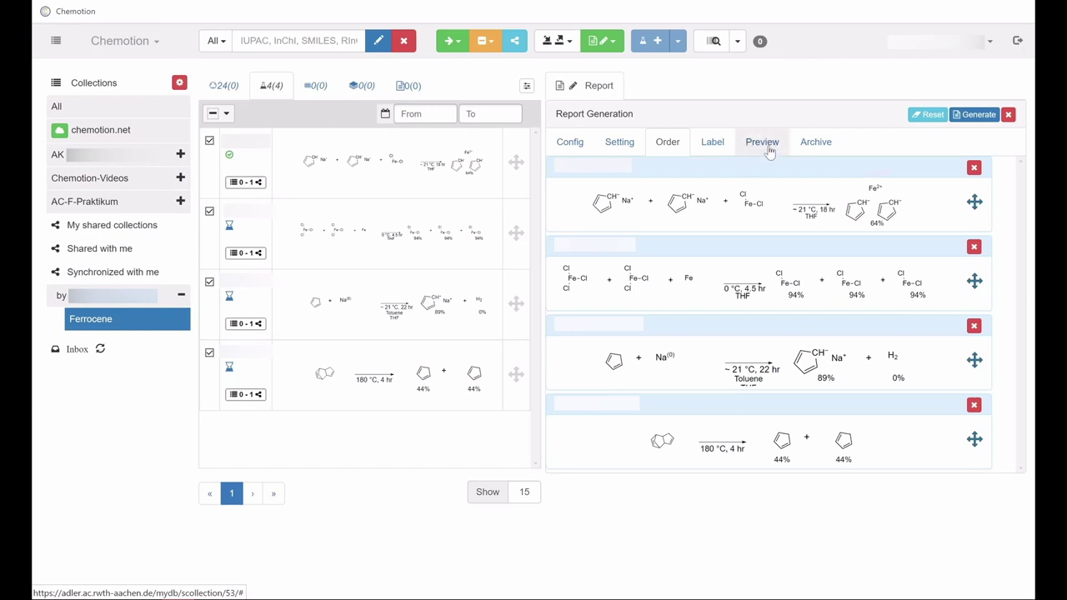
pyautogui.click(766, 147)
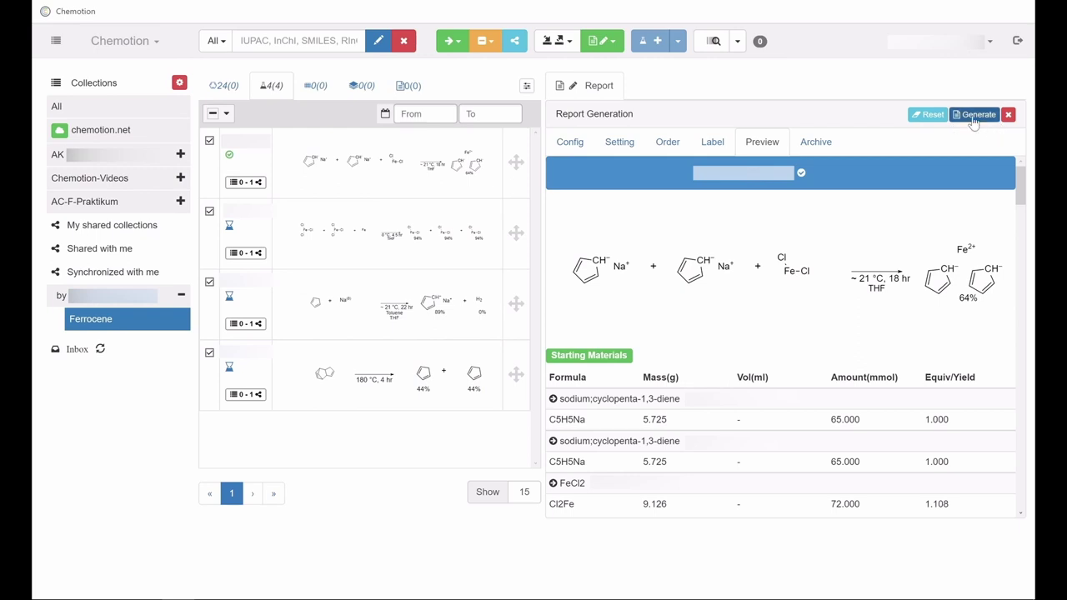
# Generate AC-F-Praktikum_Ferrocen-Synthese and download the .docx from the archive
pyautogui.click(972, 121)
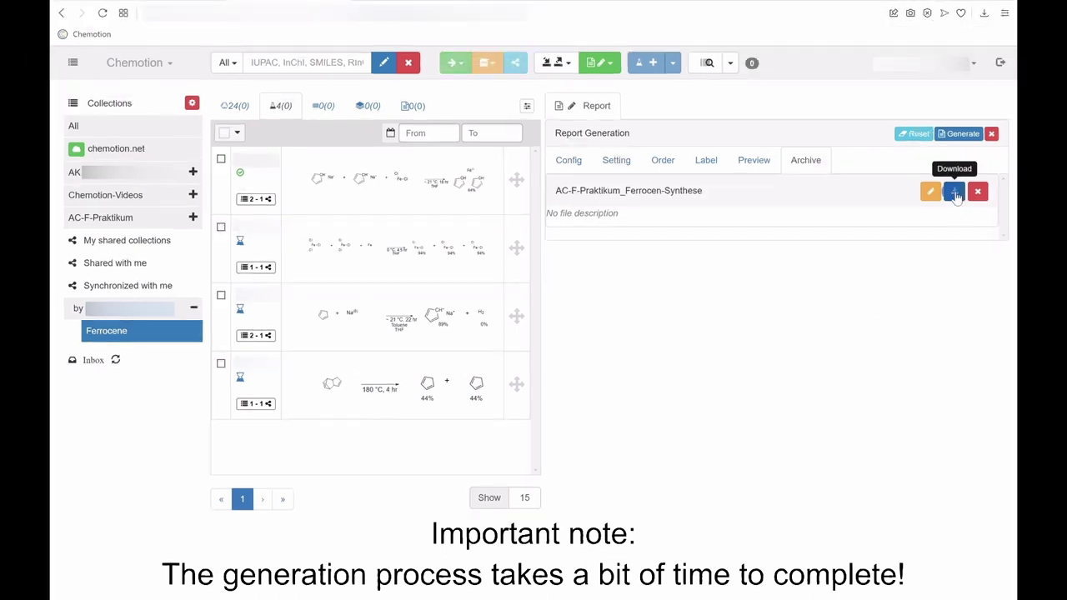
pyautogui.click(955, 195)
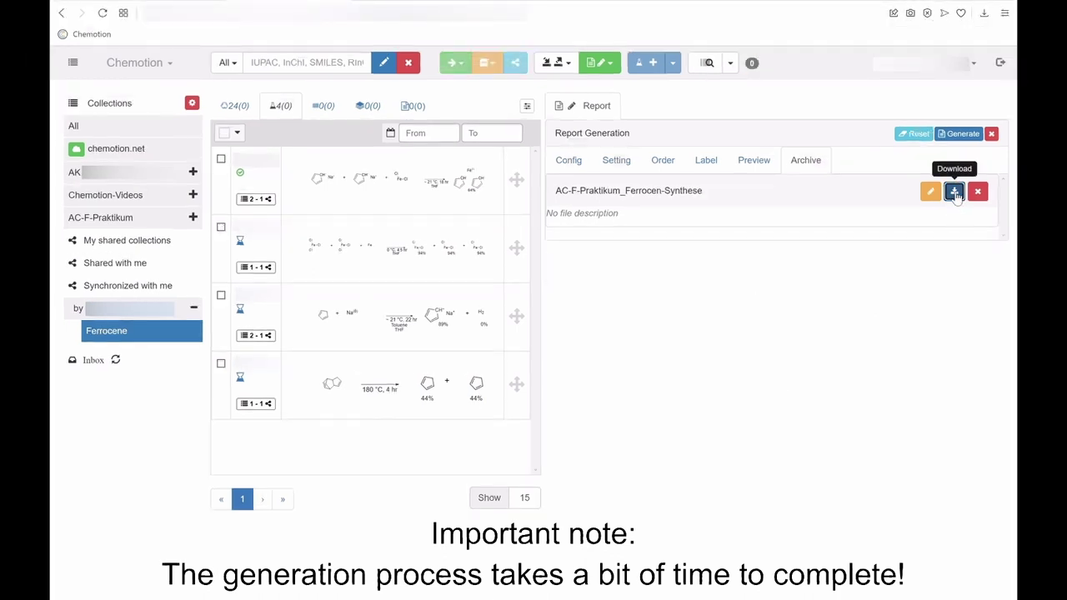
# Open AC-F-Praktikum_Ferrocen-Synthese.docx in Word from the browser's downloads list
pyautogui.click(984, 14)
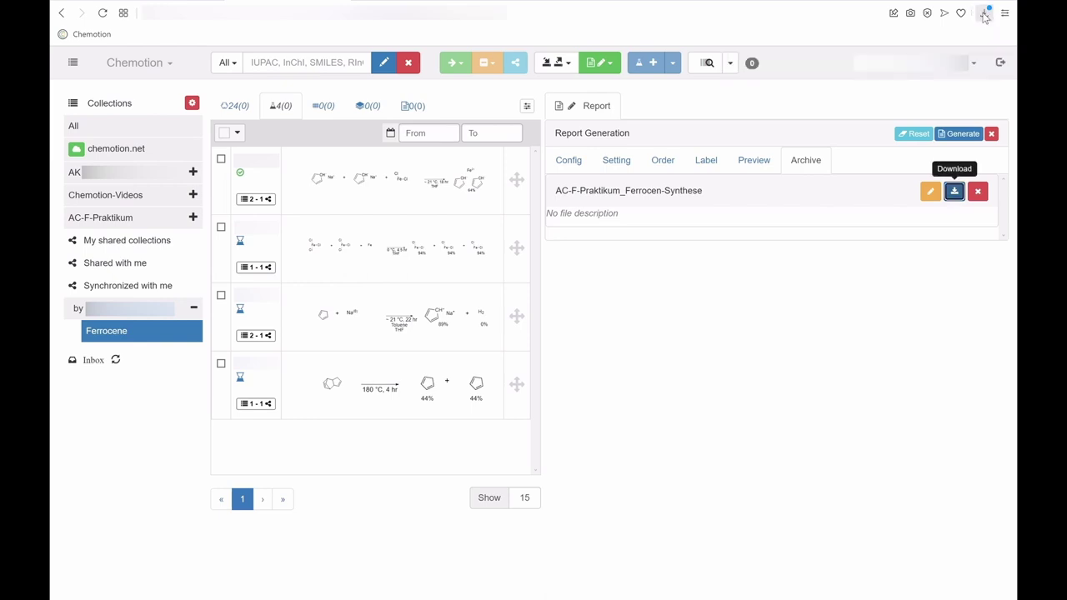
pyautogui.click(984, 14)
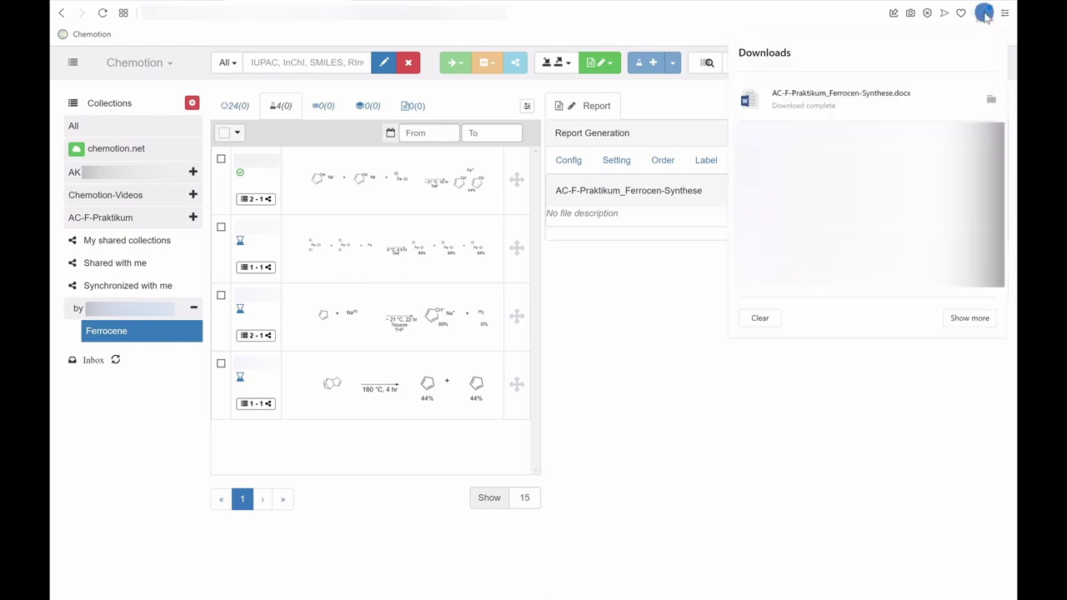
pyautogui.click(884, 99)
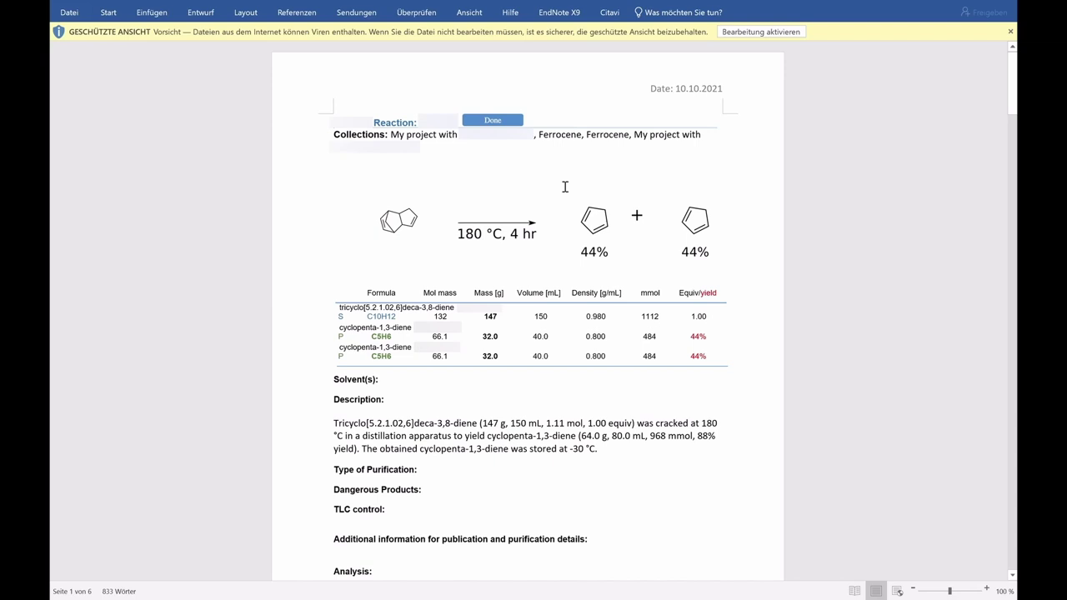
# Scroll the Word report down to the ferrocene reaction's 1H NMR and IR data
pyautogui.moveTo(1011, 100)
pyautogui.mouseDown()
pyautogui.moveTo(1013, 496)
pyautogui.moveTo(1011, 442)
pyautogui.mouseUp()
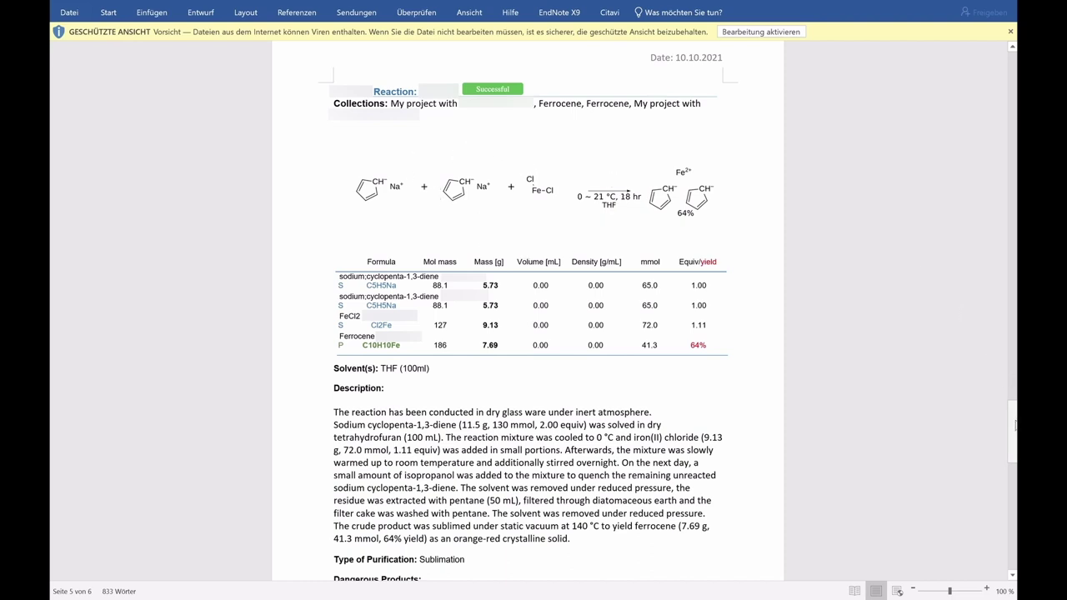
pyautogui.moveTo(1011, 417); pyautogui.dragTo(1014, 467)
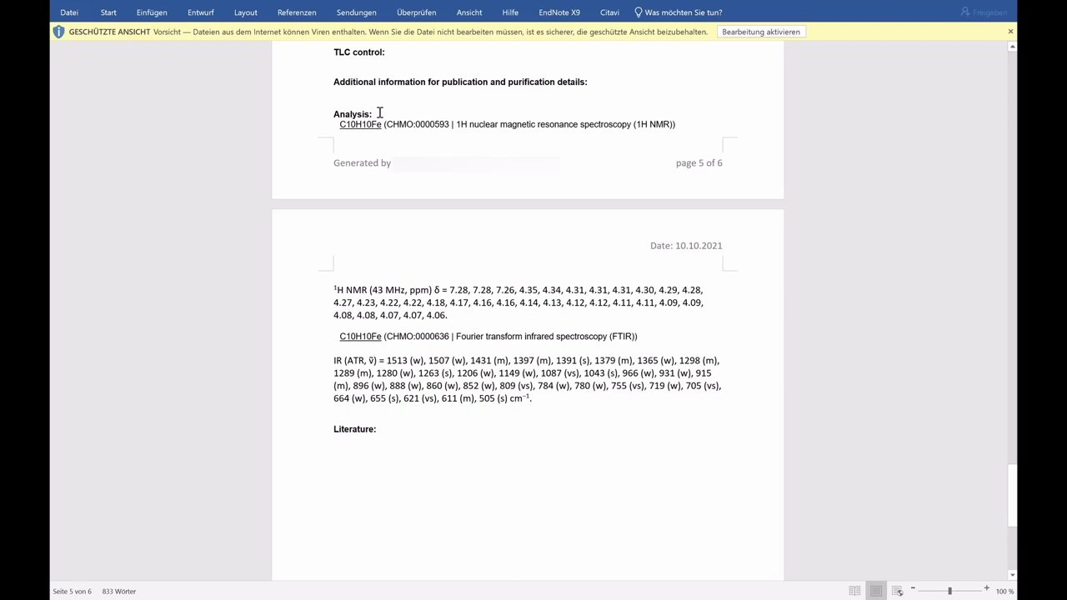